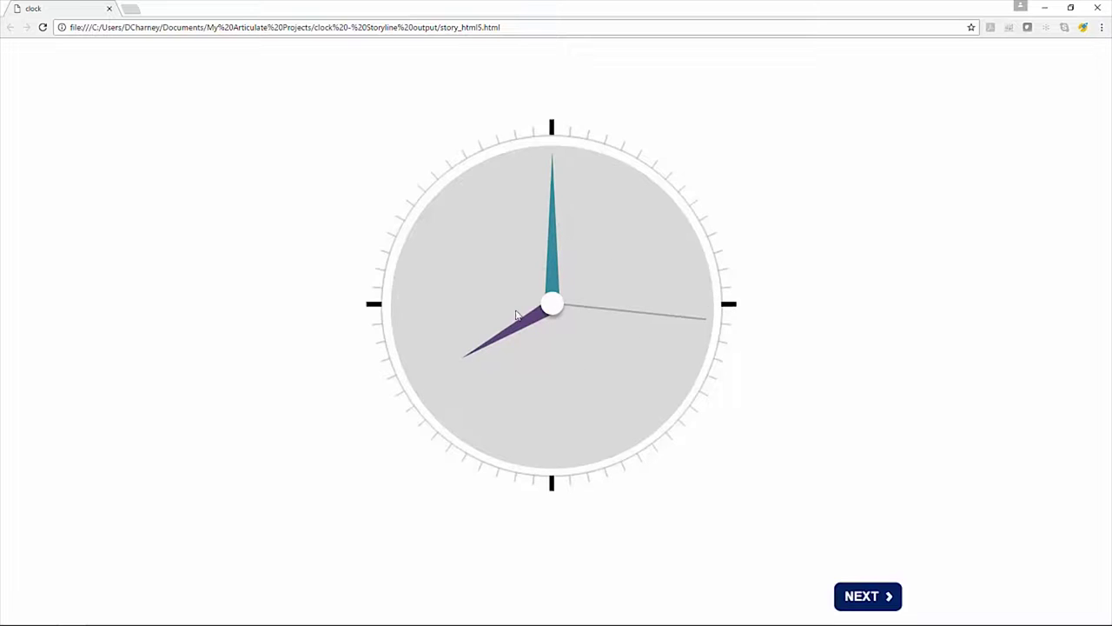
Step: Advance from the clock slide to the Big Ben slide
click(878, 606)
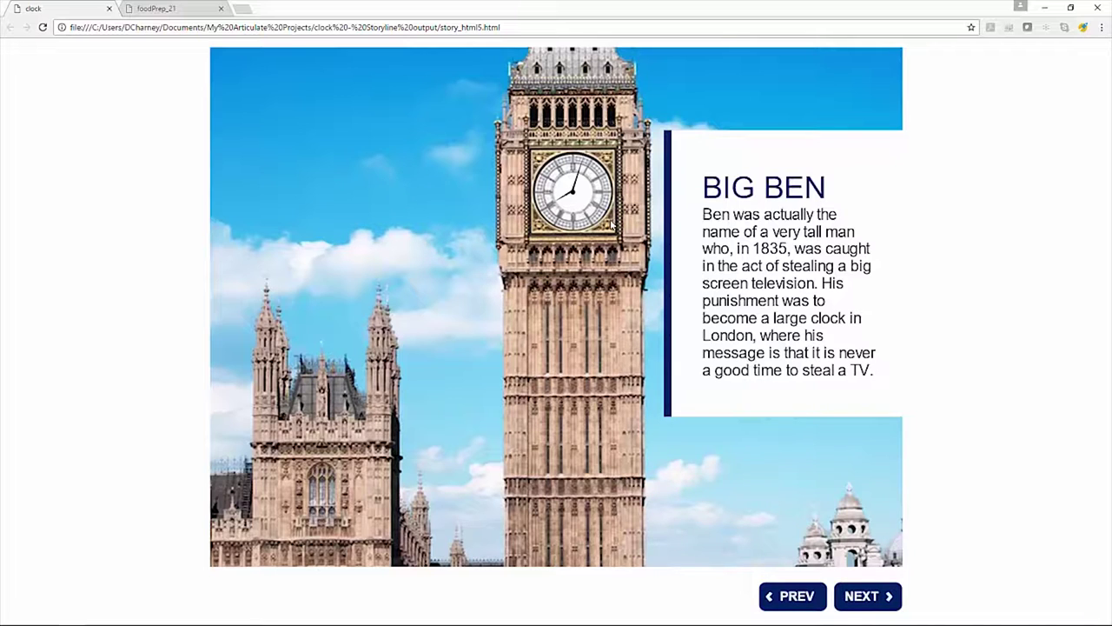
Step: Open the clock quiz slide, try checking the time, and turn the second hand toward 1
click(865, 596)
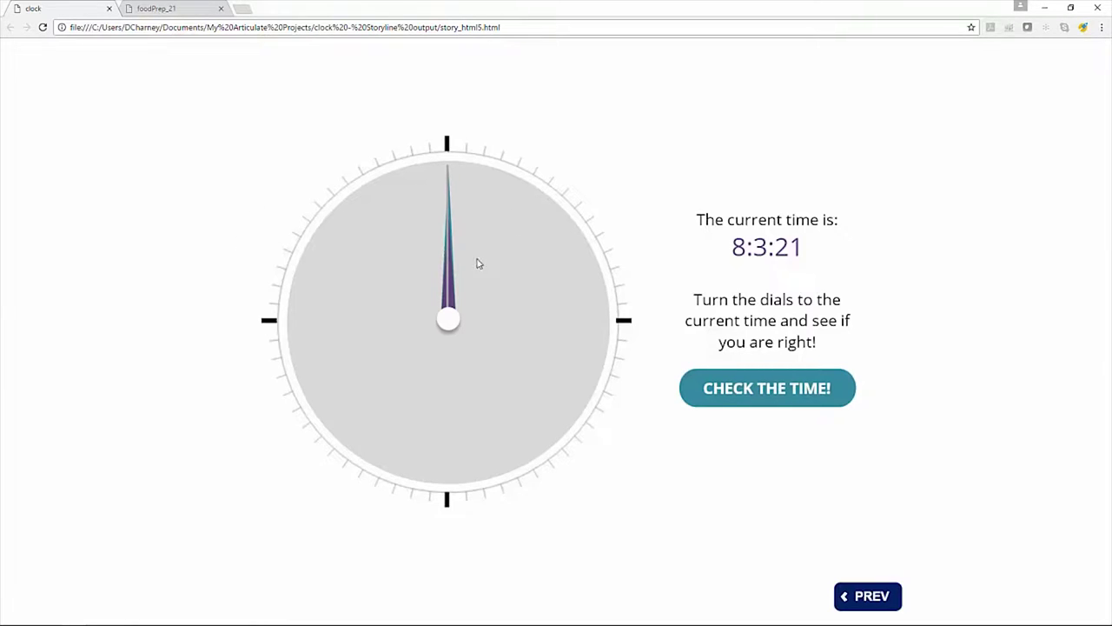
click(780, 385)
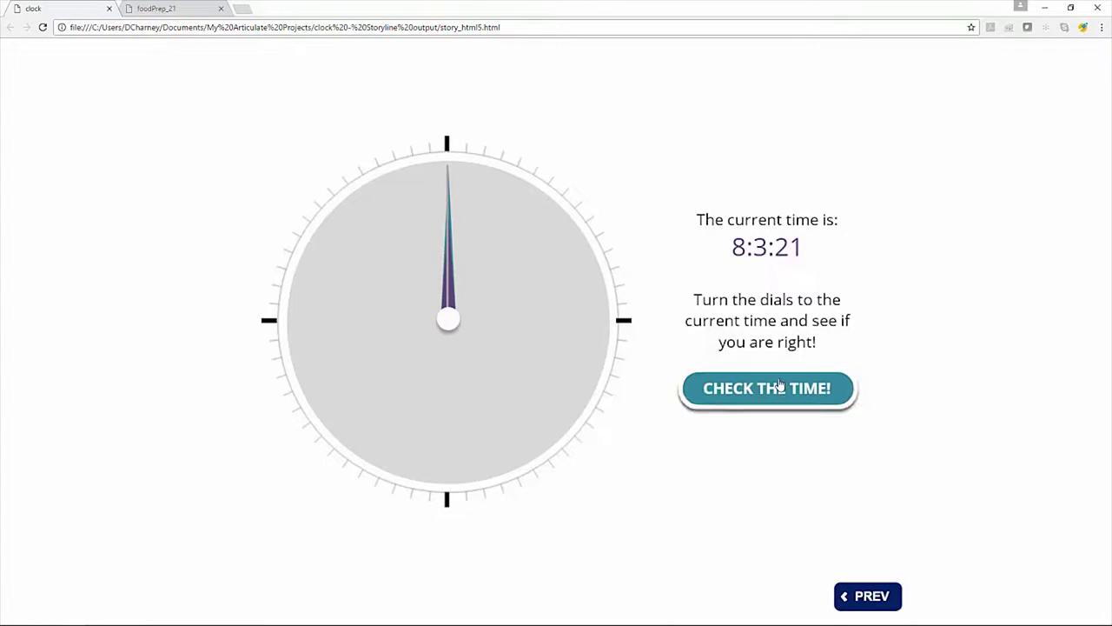
drag(449, 223, 510, 302)
Step: Set the dials to 8:3:21, check the time, then return to the Big Ben slide
drag(449, 255, 391, 362)
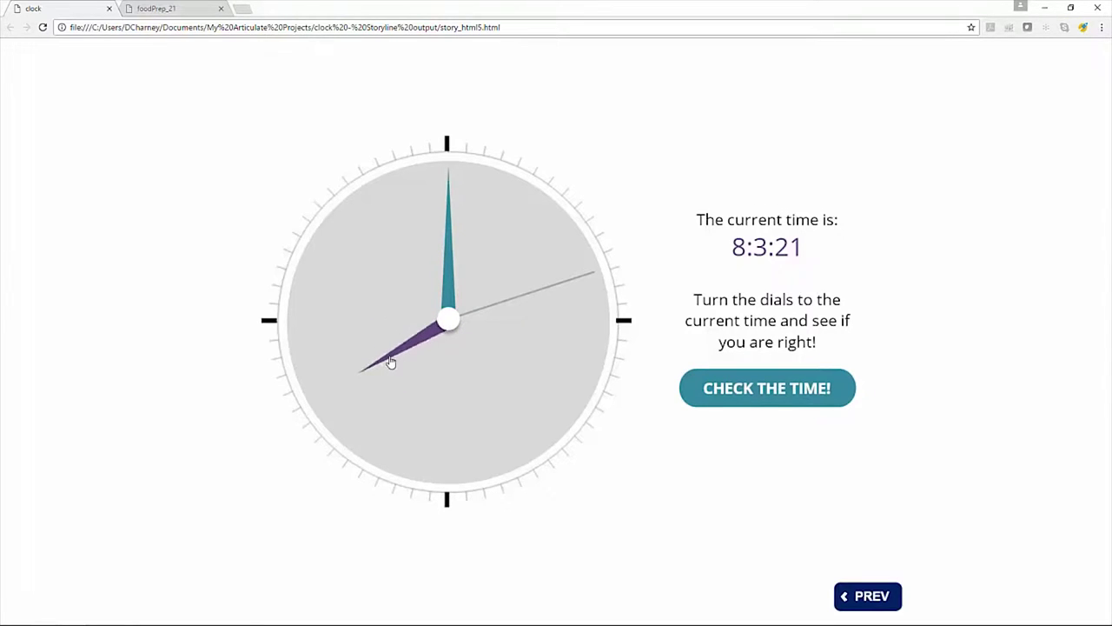
drag(451, 252, 477, 241)
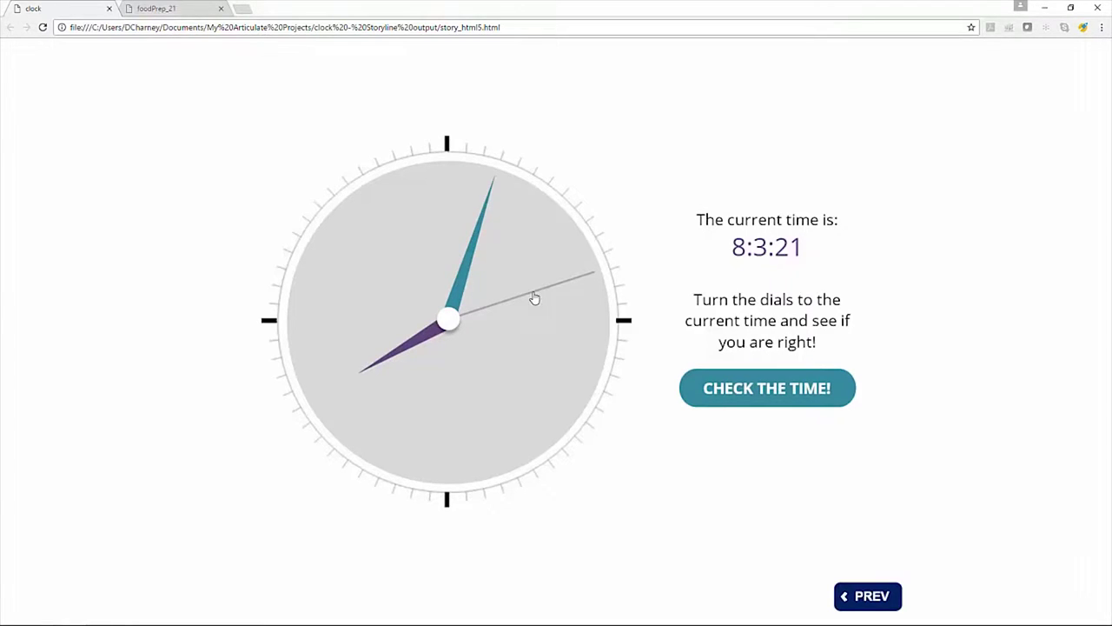
drag(535, 298, 522, 380)
click(790, 402)
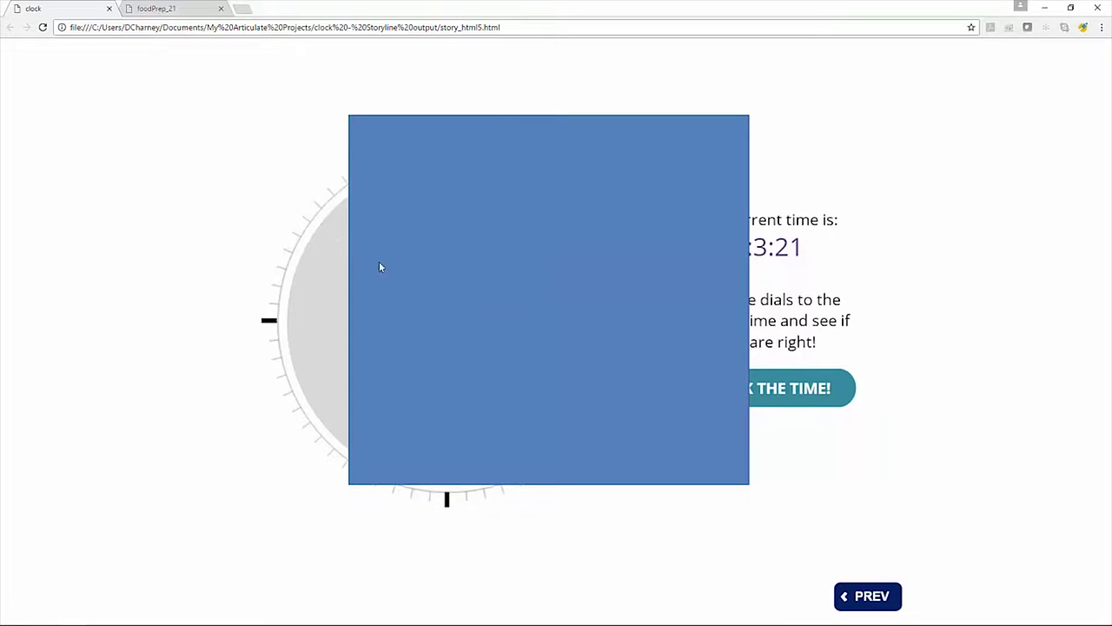
click(882, 599)
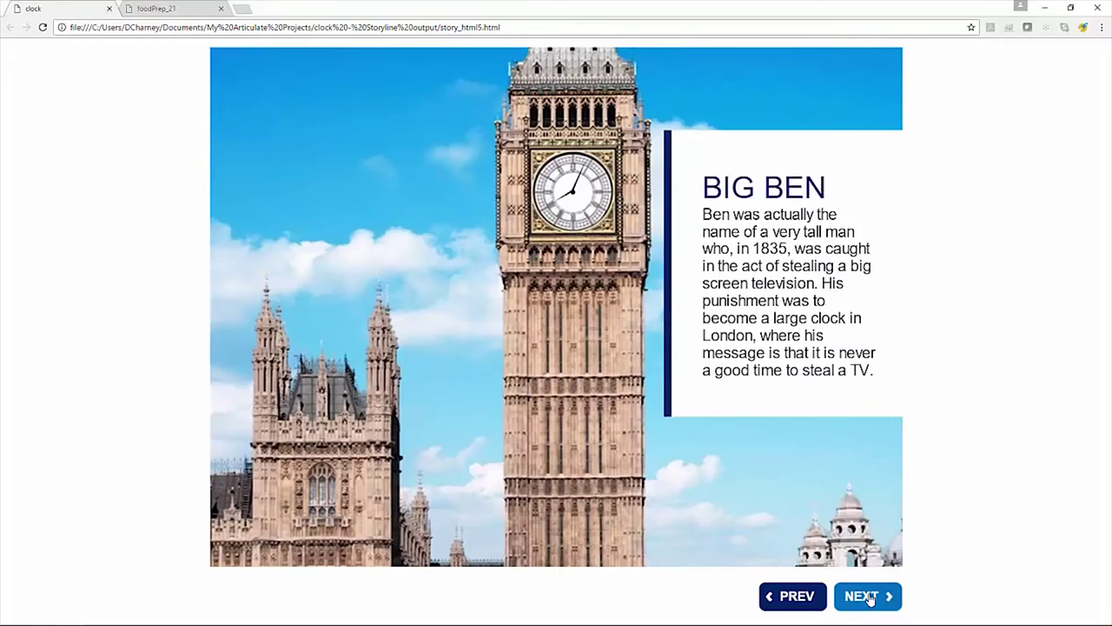
Step: Reload the quiz slide showing 8:4:24 and swing the second hand around toward 5 o'clock
click(867, 598)
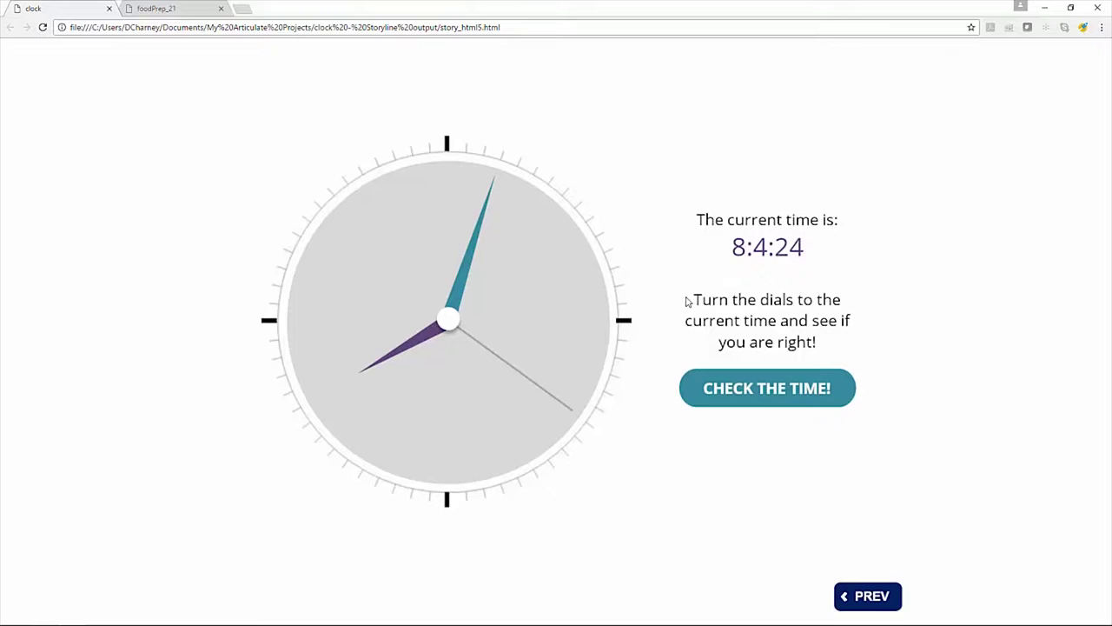
drag(540, 391, 508, 443)
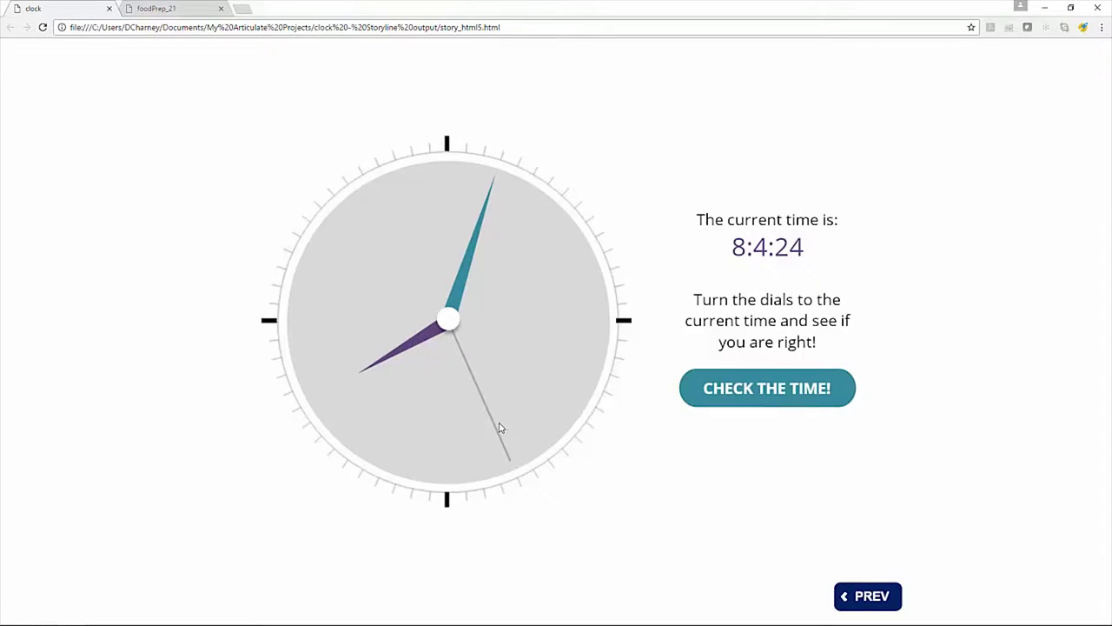
drag(496, 431, 491, 370)
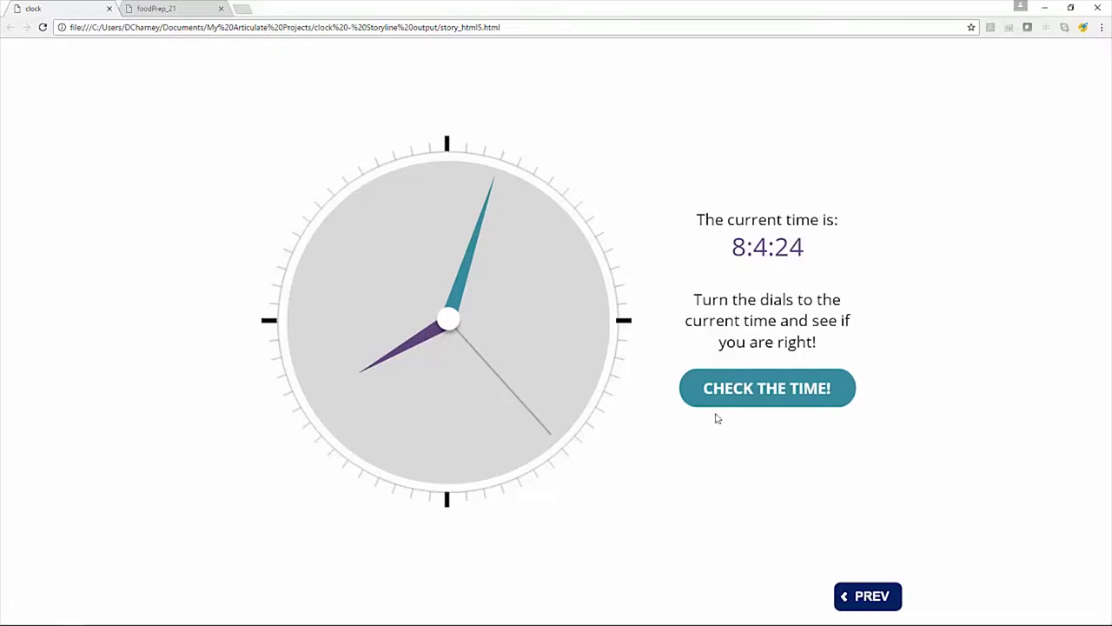
Step: In Storyline, draw a thin upright rectangle beside the clock and convert it to a 0–12 dial
key(alt+Tab)
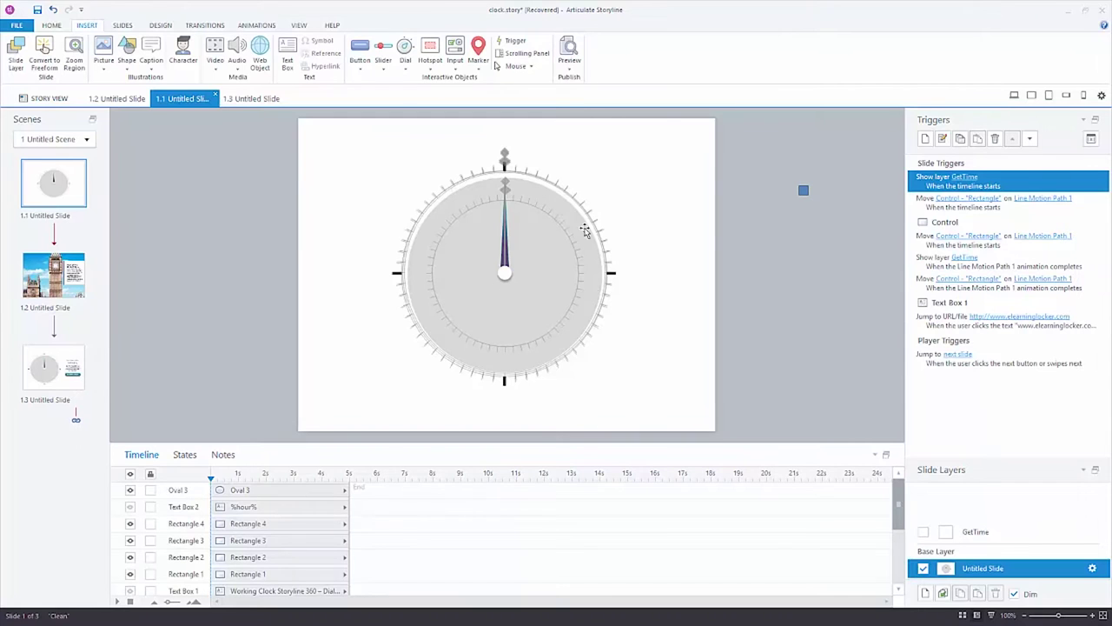
scroll(146, 570, down, 4)
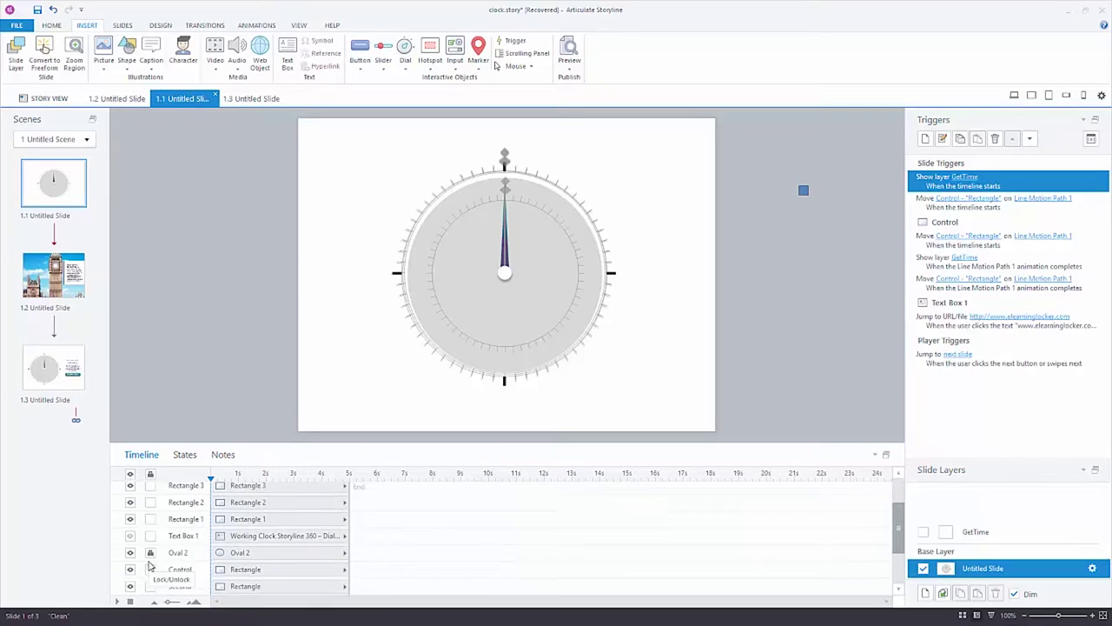
scroll(148, 566, up, 2)
scroll(148, 566, down, 5)
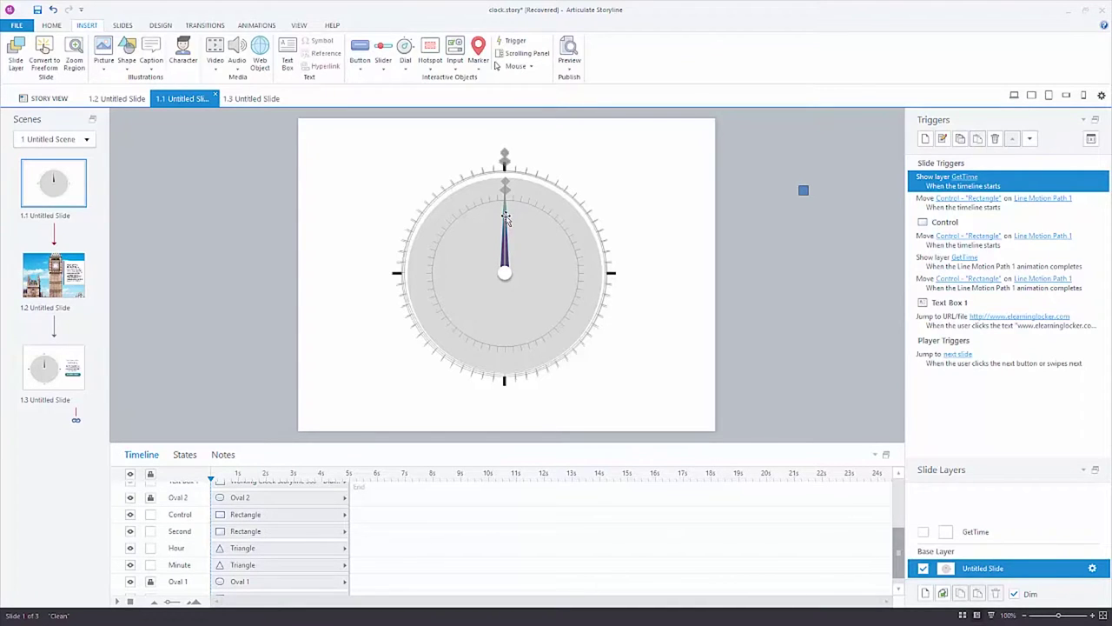
click(127, 60)
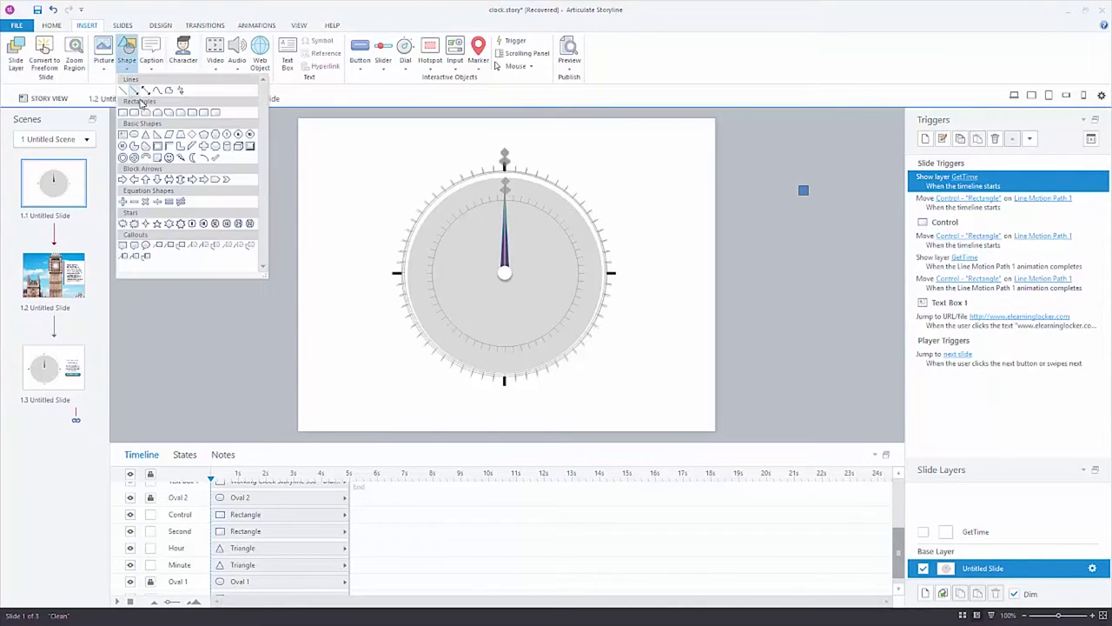
click(123, 112)
drag(664, 150, 684, 250)
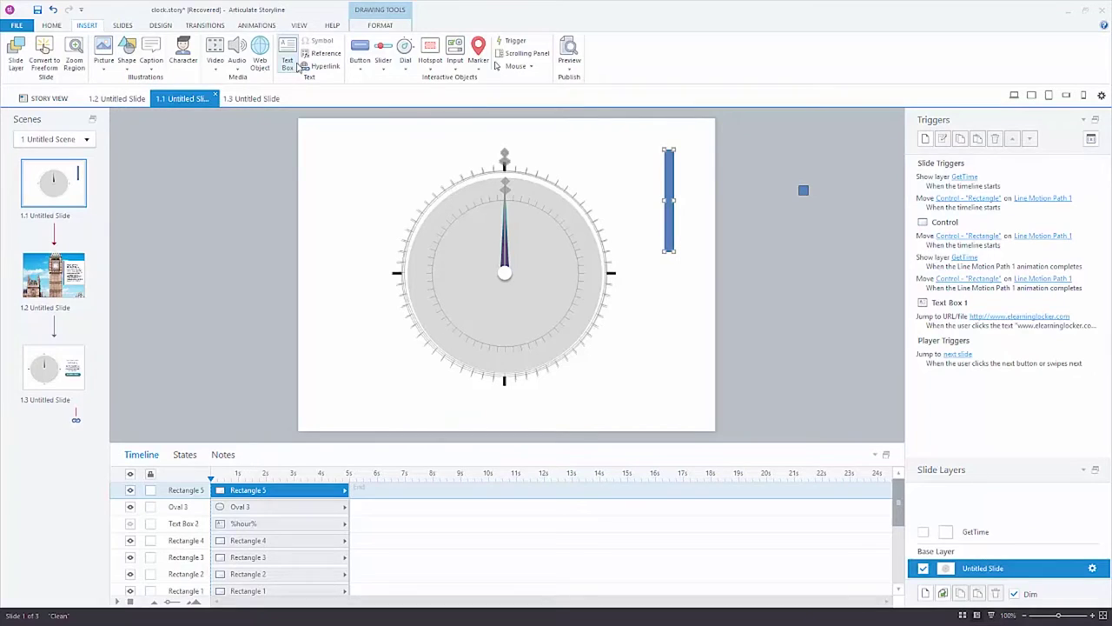
click(405, 68)
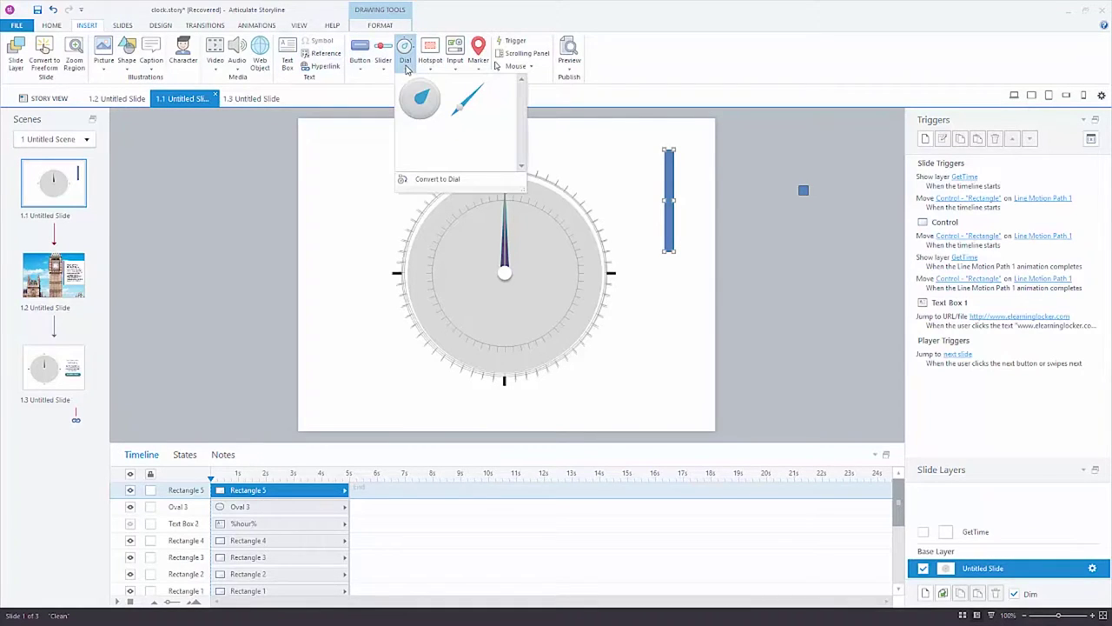
click(446, 180)
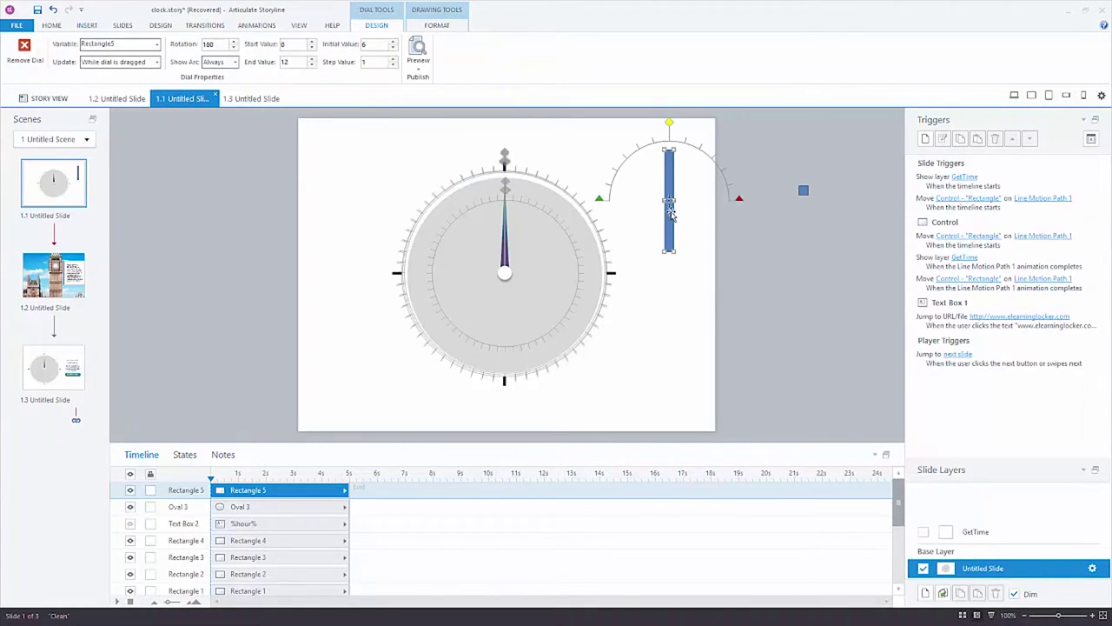
Step: Give the test dial a bottom pivot, 360° rotation, a top start point and initial value 0
drag(669, 201, 669, 252)
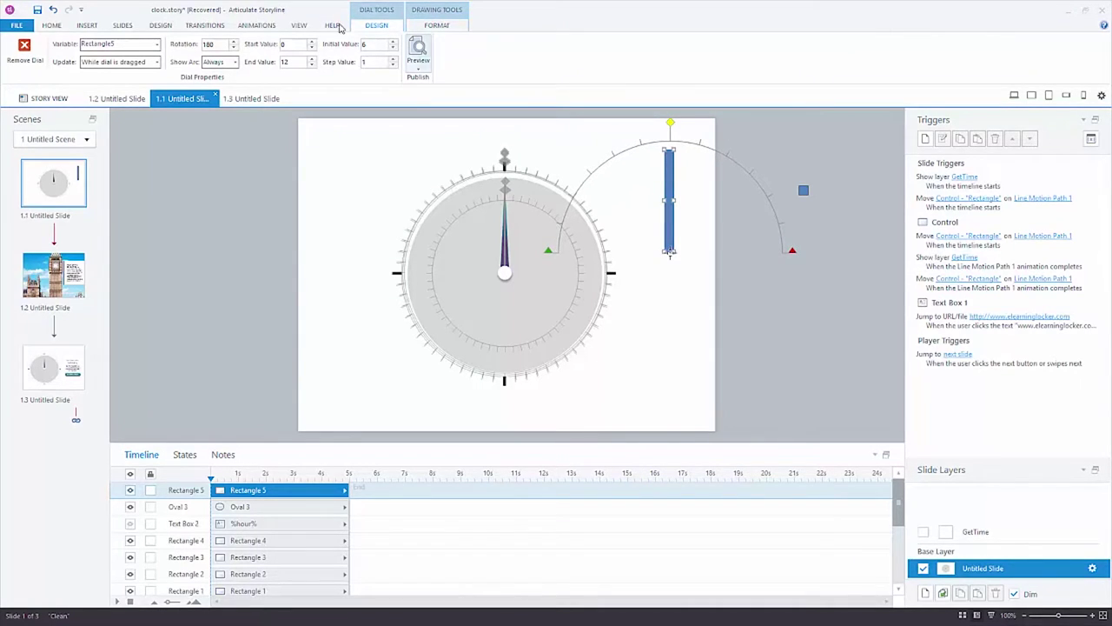
double_click(206, 44)
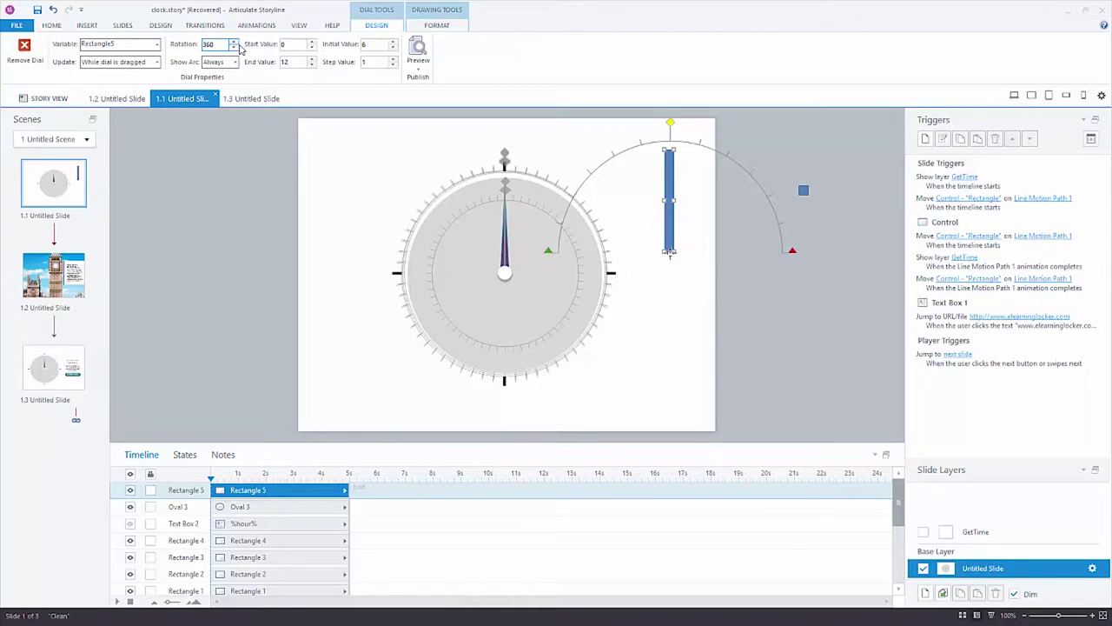
key(Return)
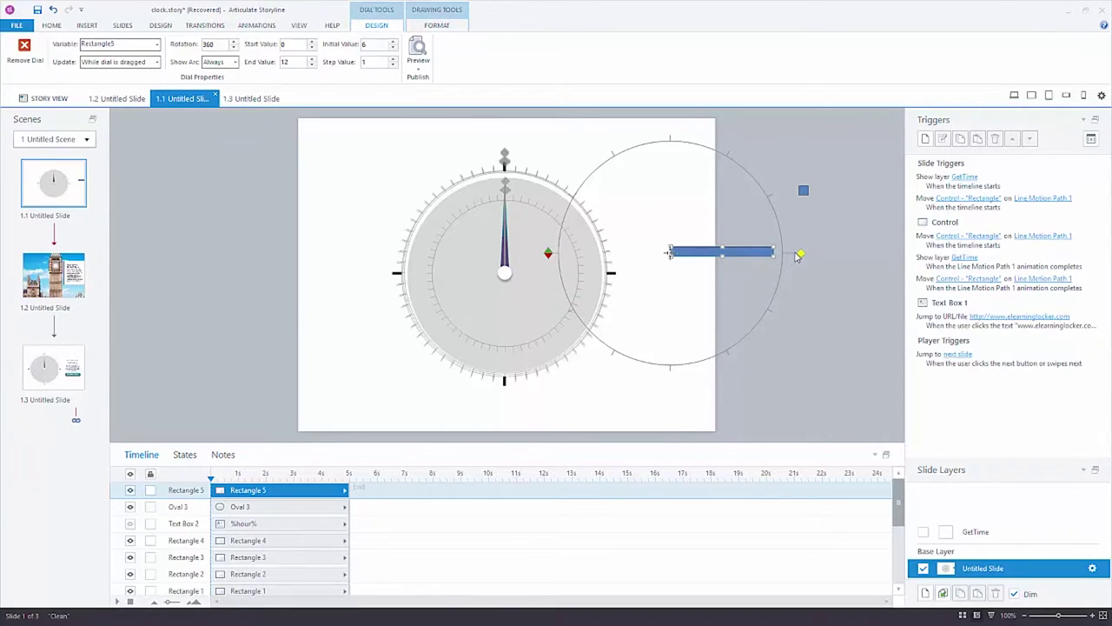
drag(548, 252, 670, 156)
drag(666, 383, 726, 127)
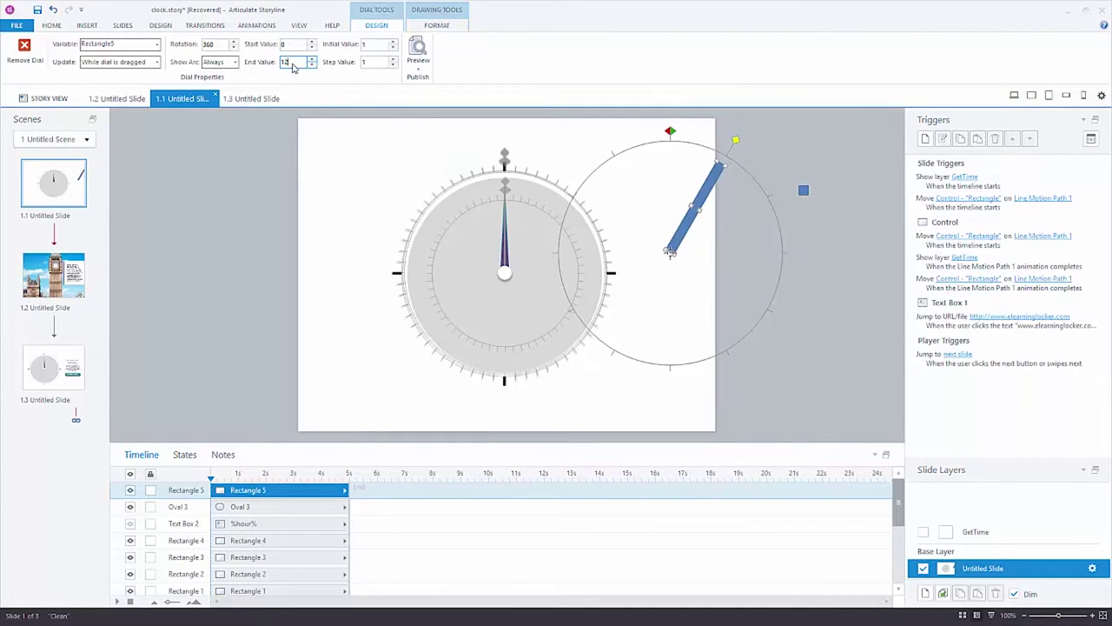
Step: Set the dial's end value to 60, try another initial value, then delete the test dial
double_click(293, 64)
key(Return)
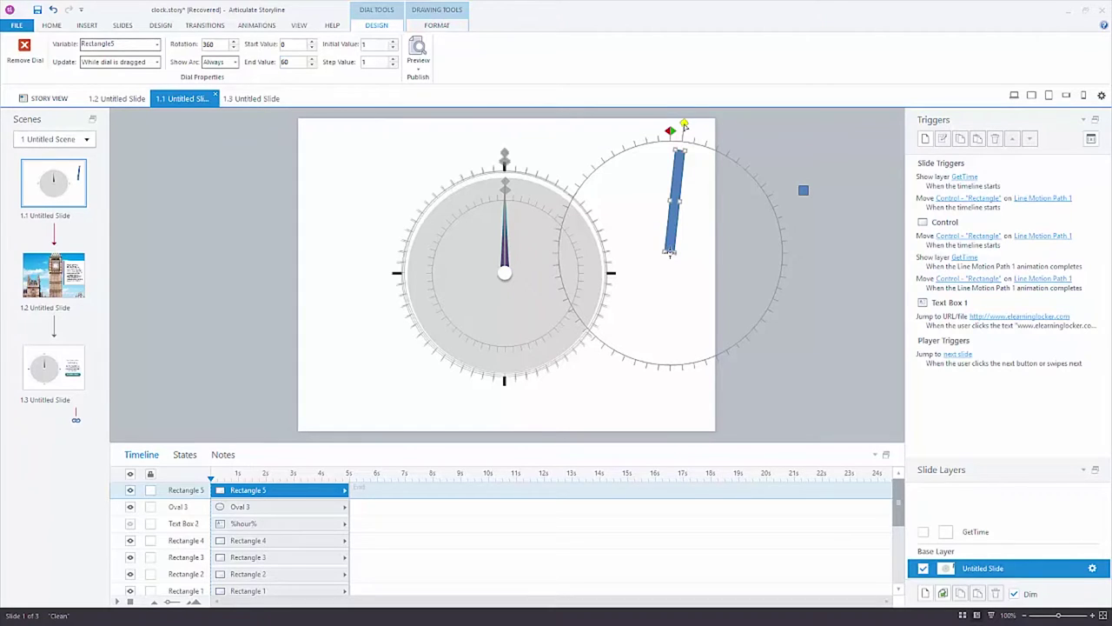
drag(683, 126, 542, 226)
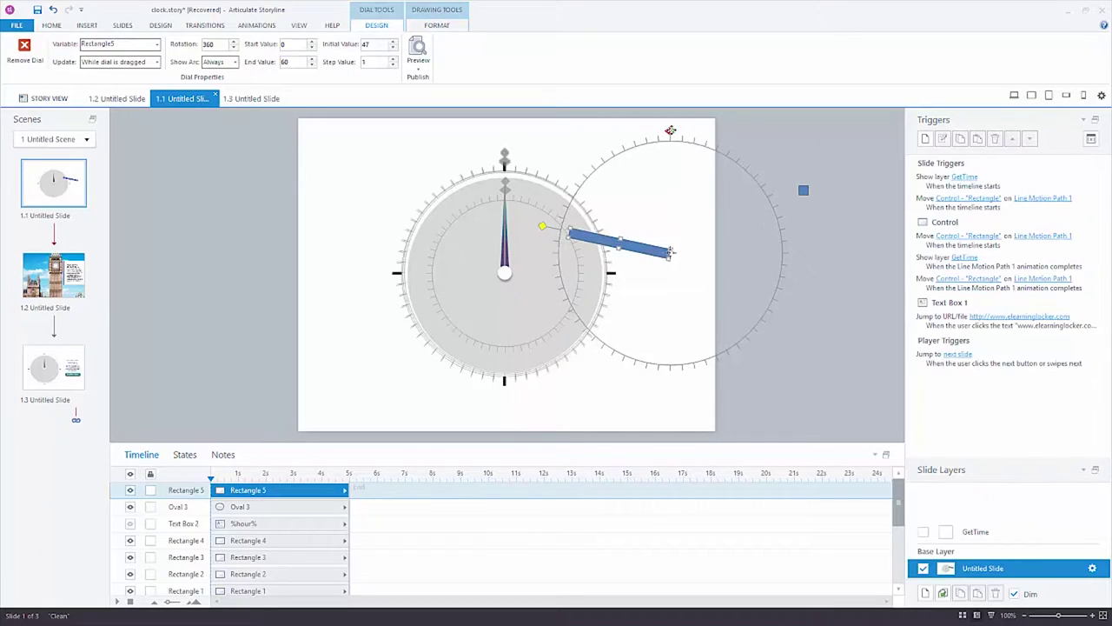
key(Delete)
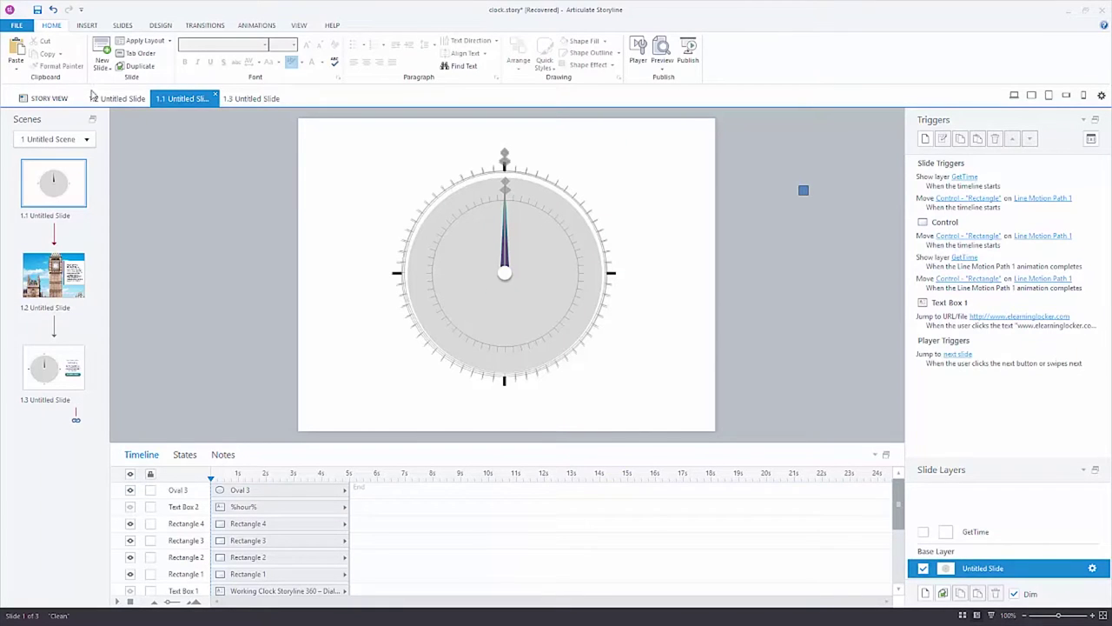
Step: Inspect the hour, minutes and seconds project variables, then open the GetTime layer
click(1092, 140)
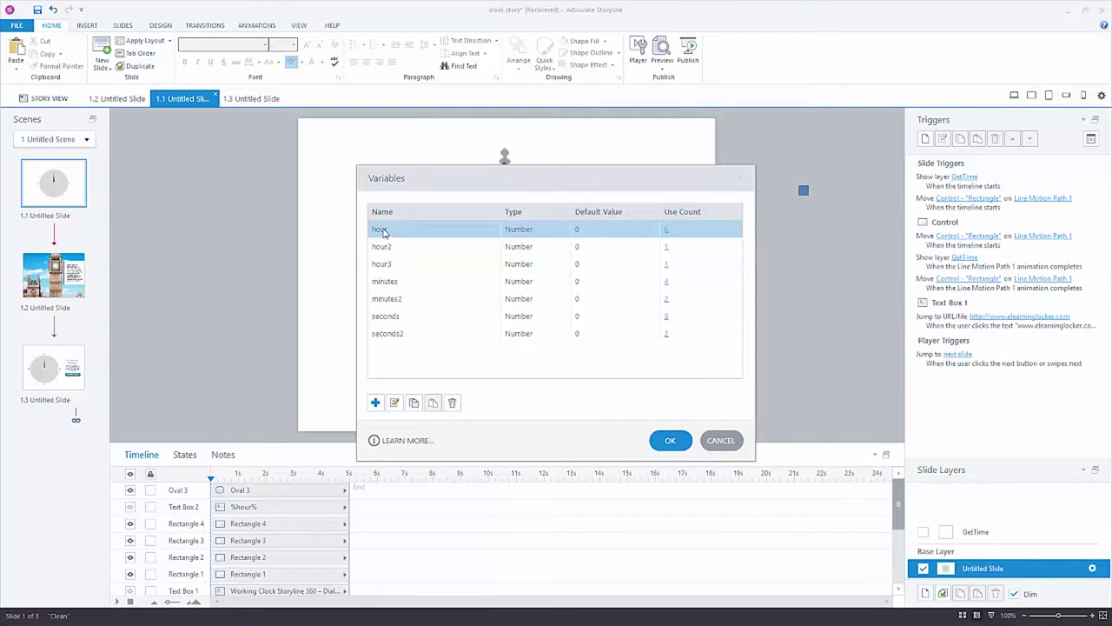
click(397, 284)
click(389, 319)
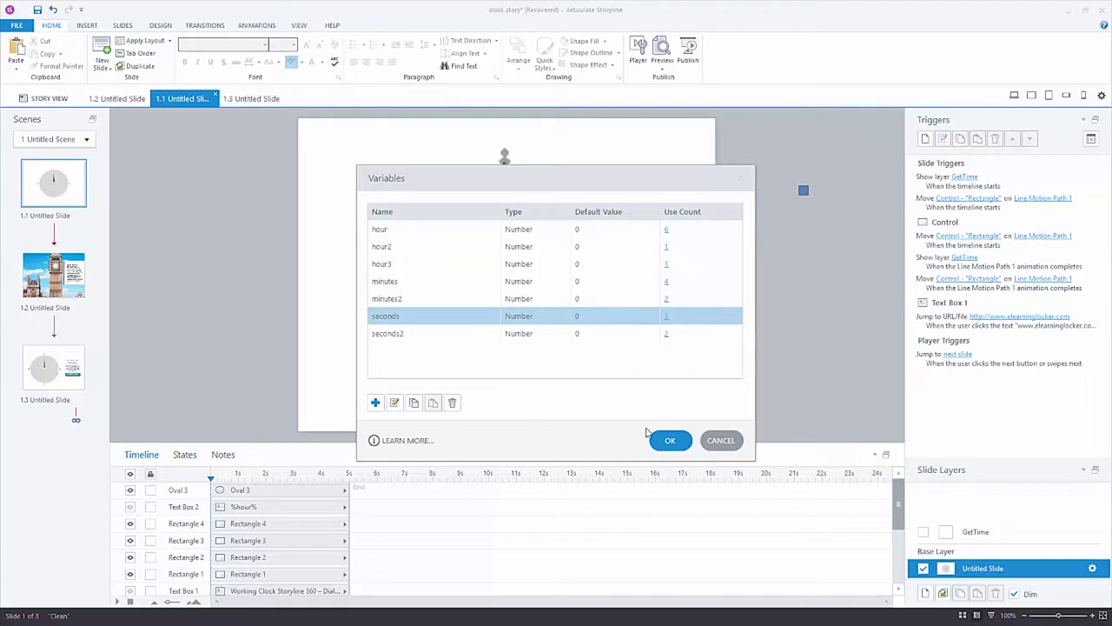
click(721, 440)
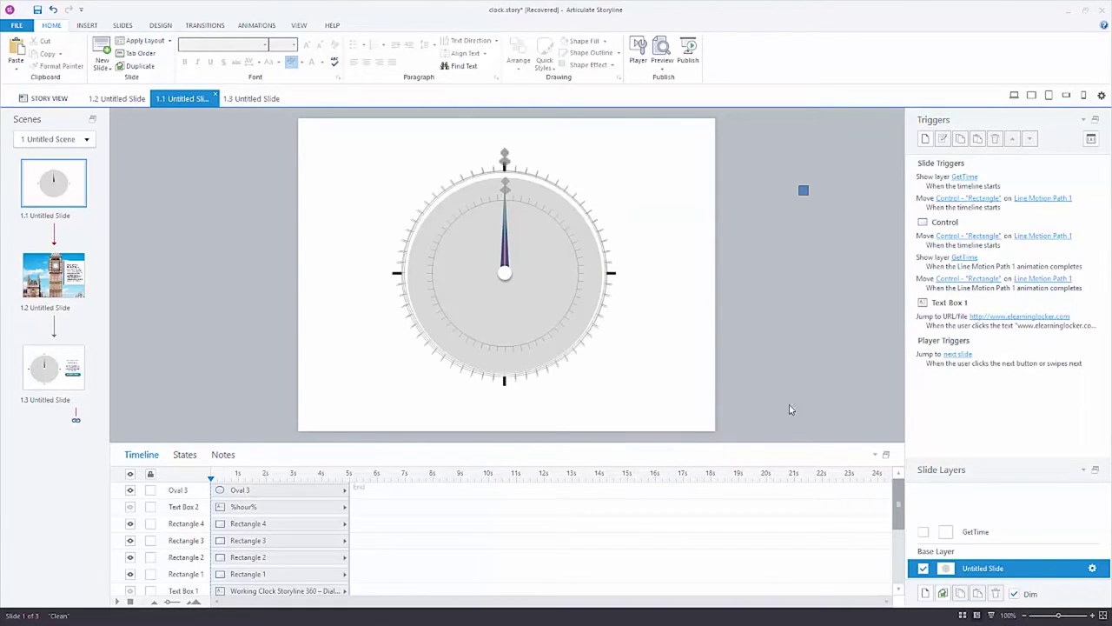
click(986, 533)
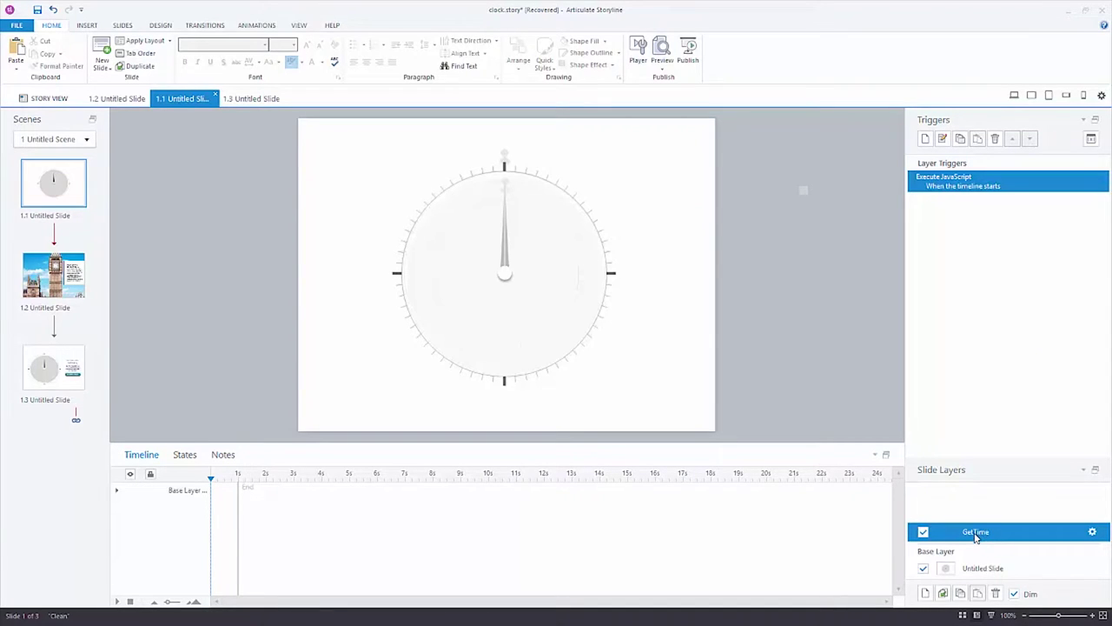
Step: On the base layer, select the Control rectangle and open its 'Show layer GetTime' trigger
click(974, 568)
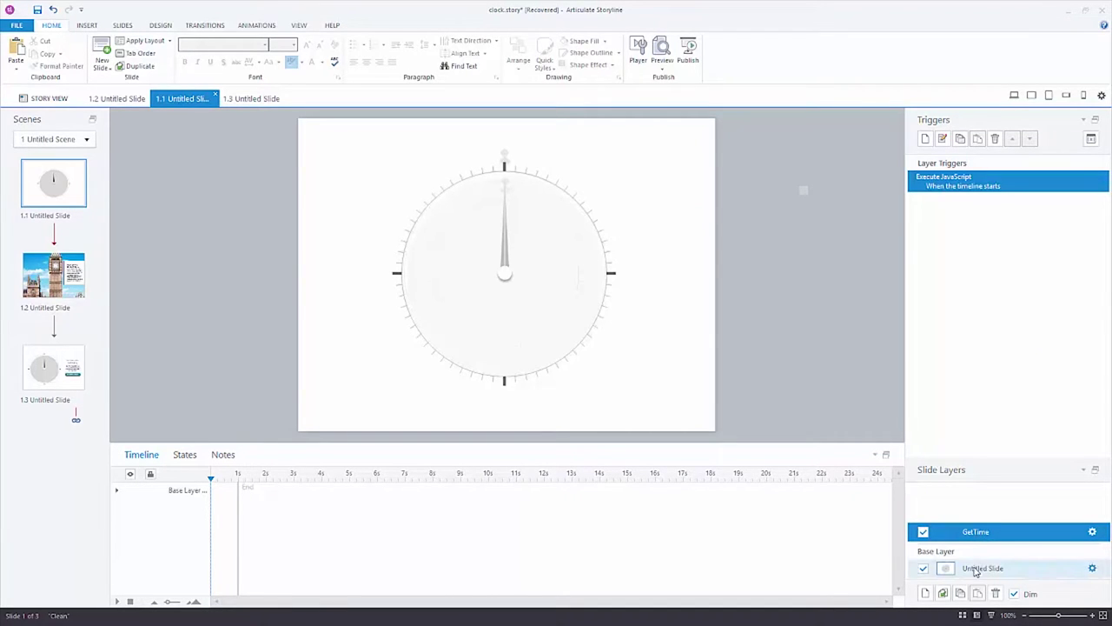
click(803, 192)
click(257, 25)
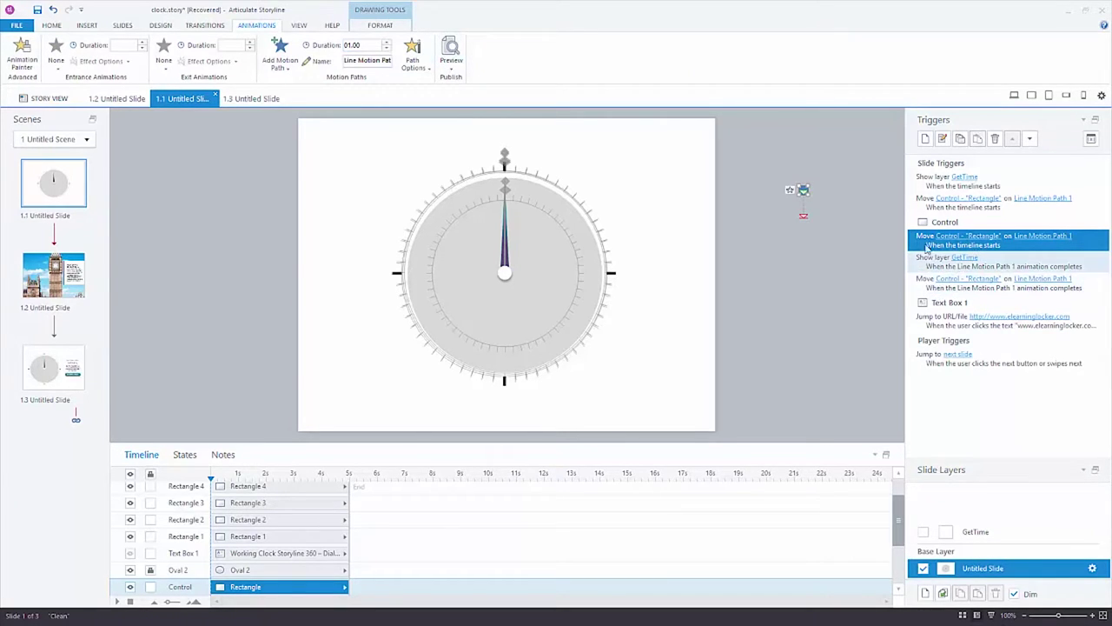
click(927, 265)
double_click(926, 266)
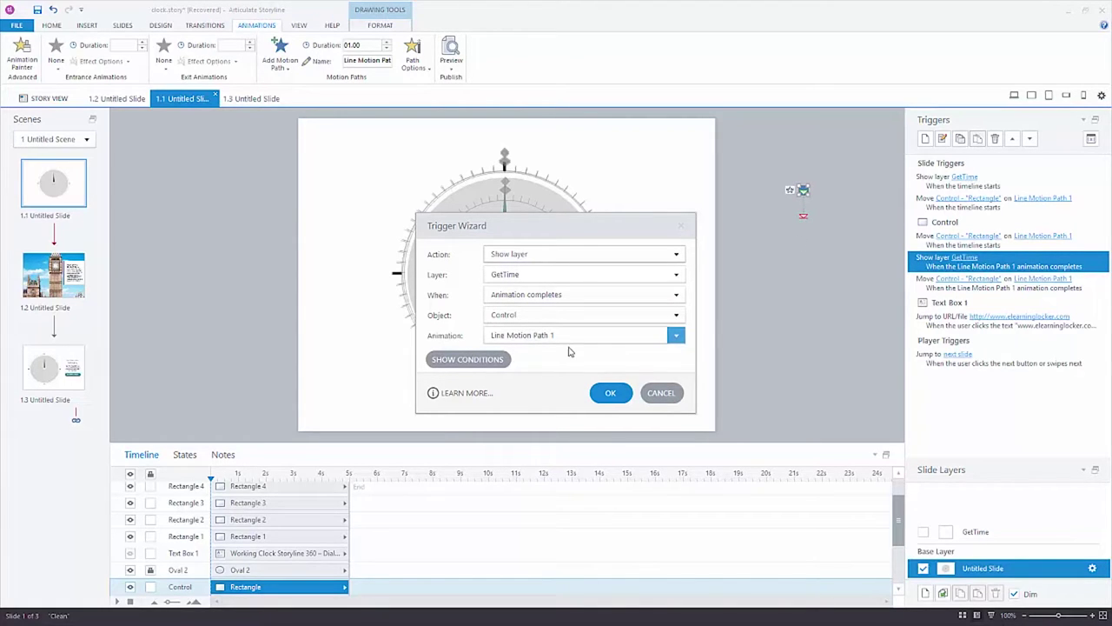
Step: Close the Trigger Wizard and open the GetTime layer's Execute JavaScript trigger
click(661, 393)
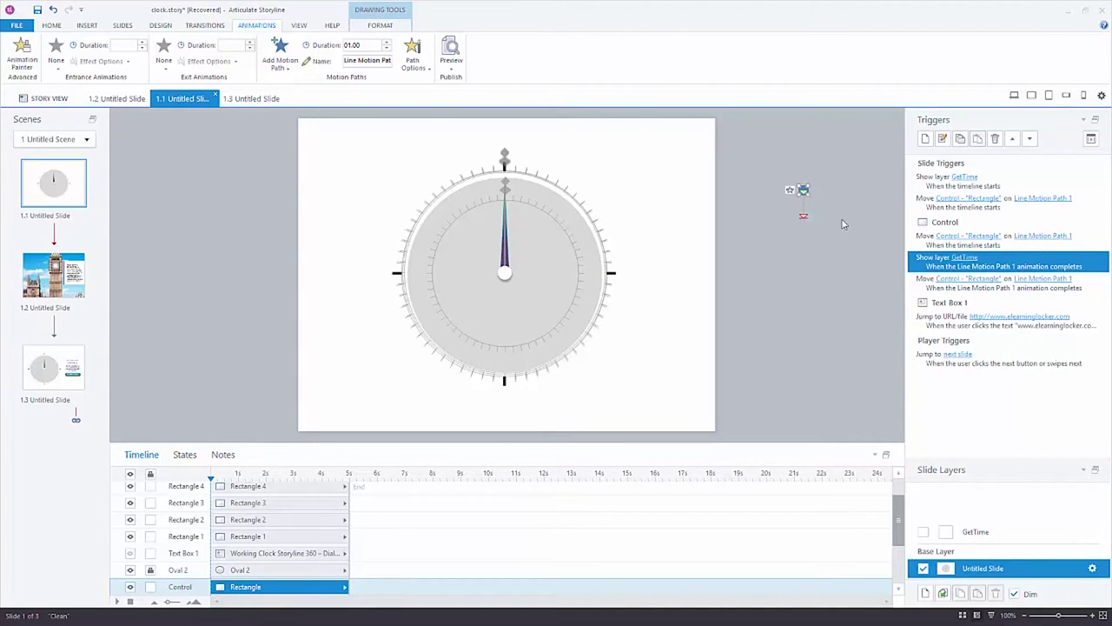
click(986, 538)
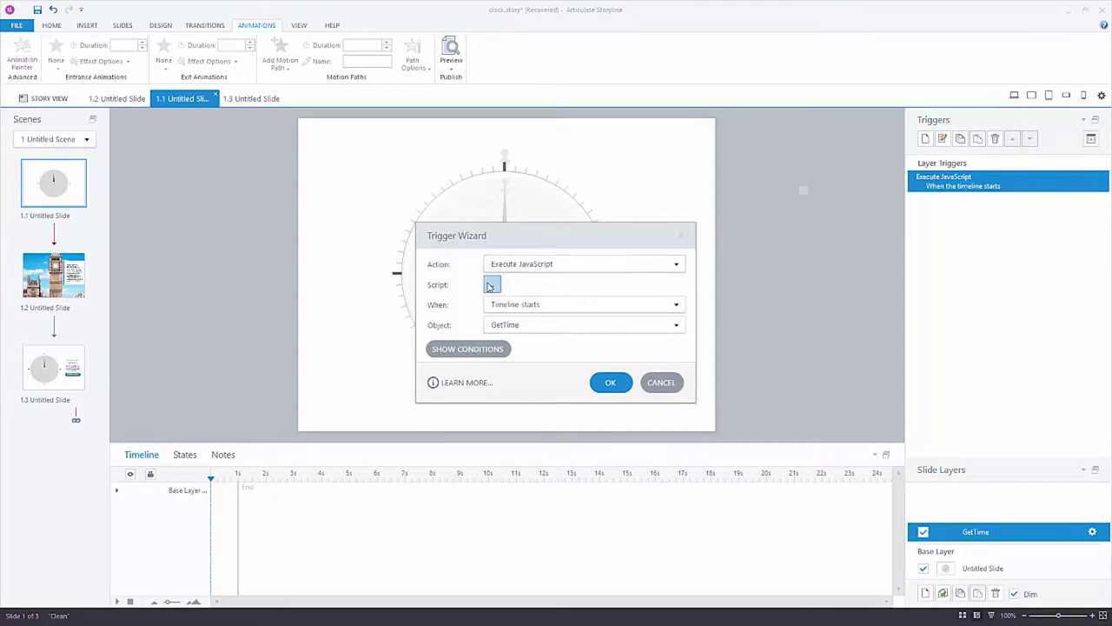
click(491, 285)
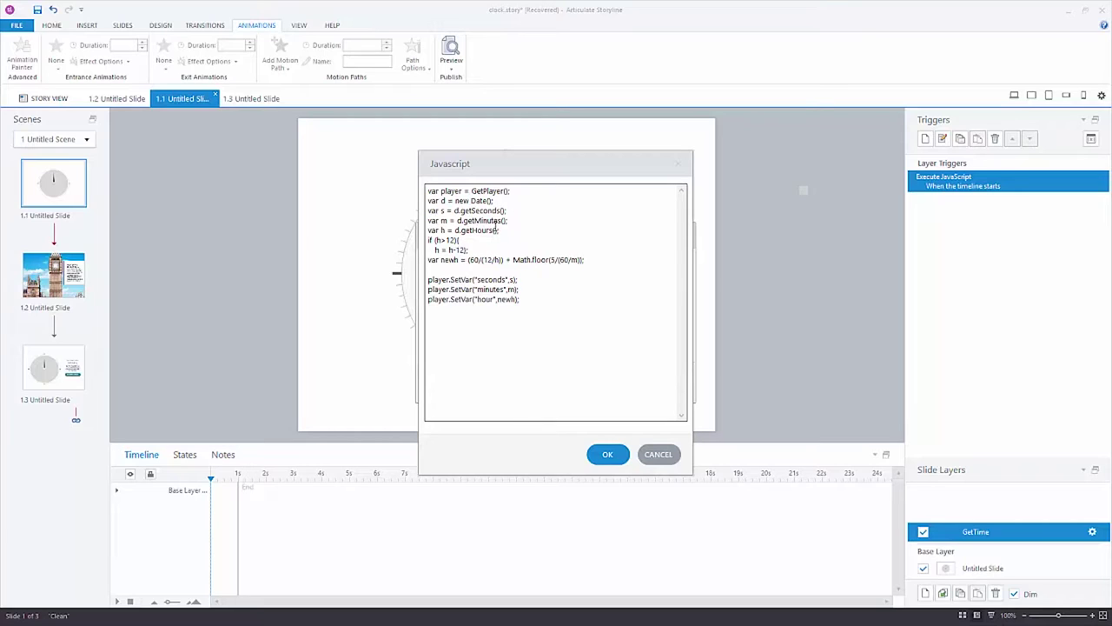
Step: Walk through the script, highlighting the GetPlayer line, the seconds SetVar and the new Date() line
click(561, 221)
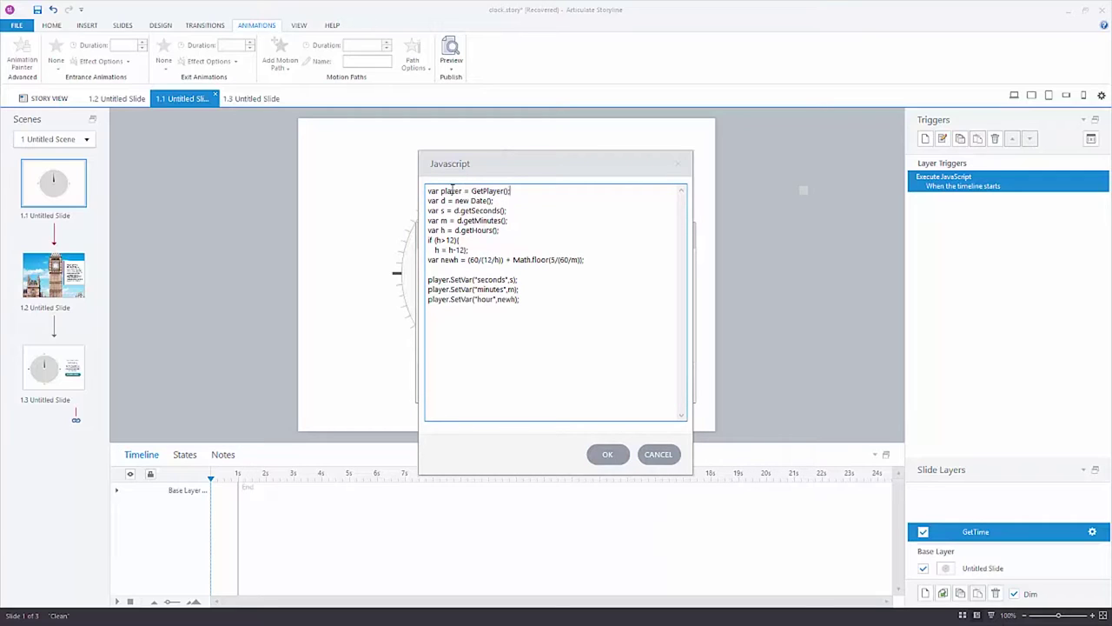
drag(512, 190, 426, 190)
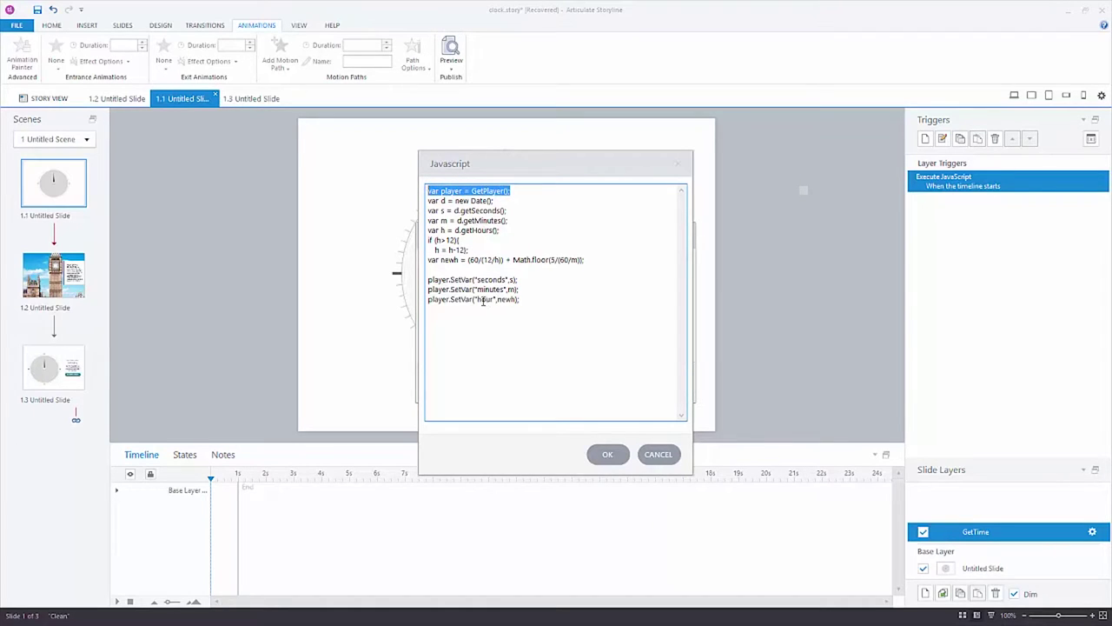
drag(450, 279, 474, 279)
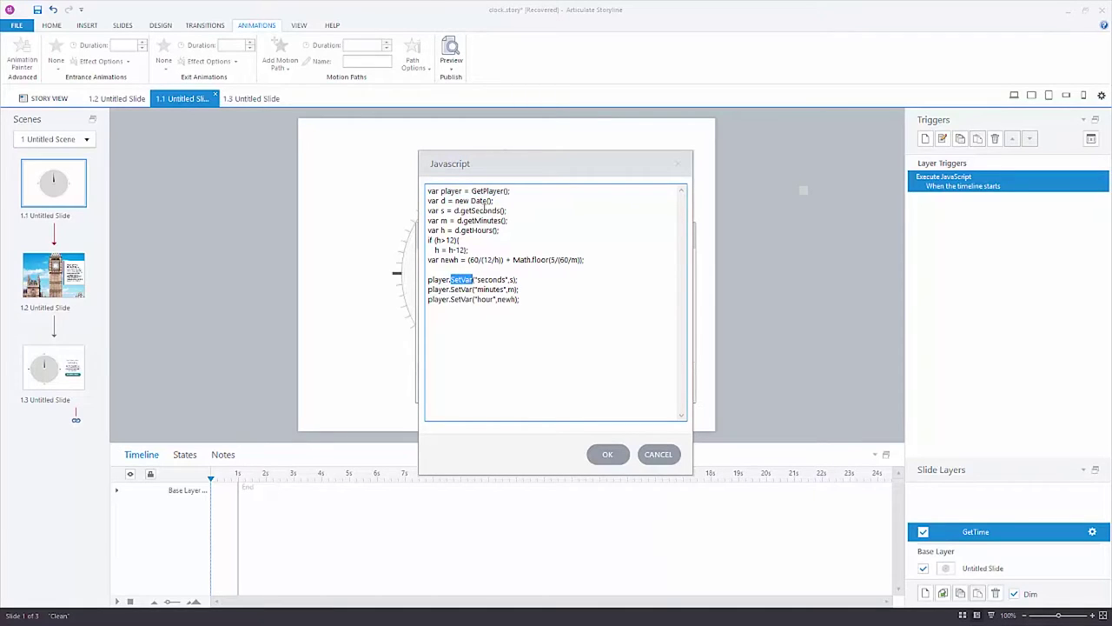
click(496, 201)
drag(427, 201, 497, 200)
click(498, 201)
double_click(441, 211)
drag(460, 211, 492, 230)
click(464, 229)
drag(464, 220, 500, 221)
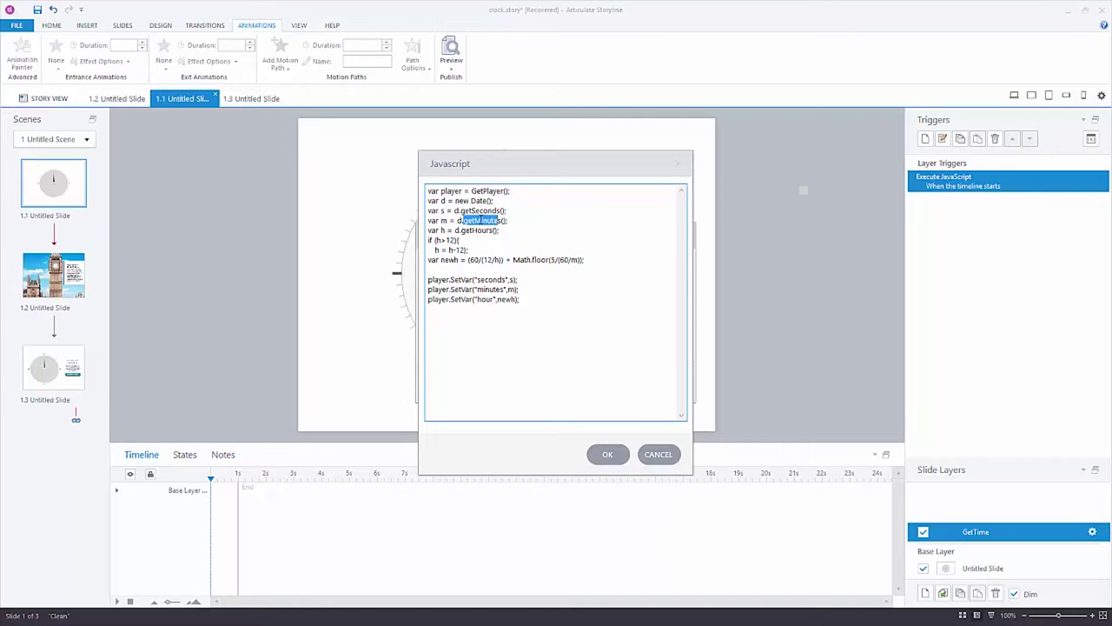
double_click(443, 221)
drag(450, 290, 474, 289)
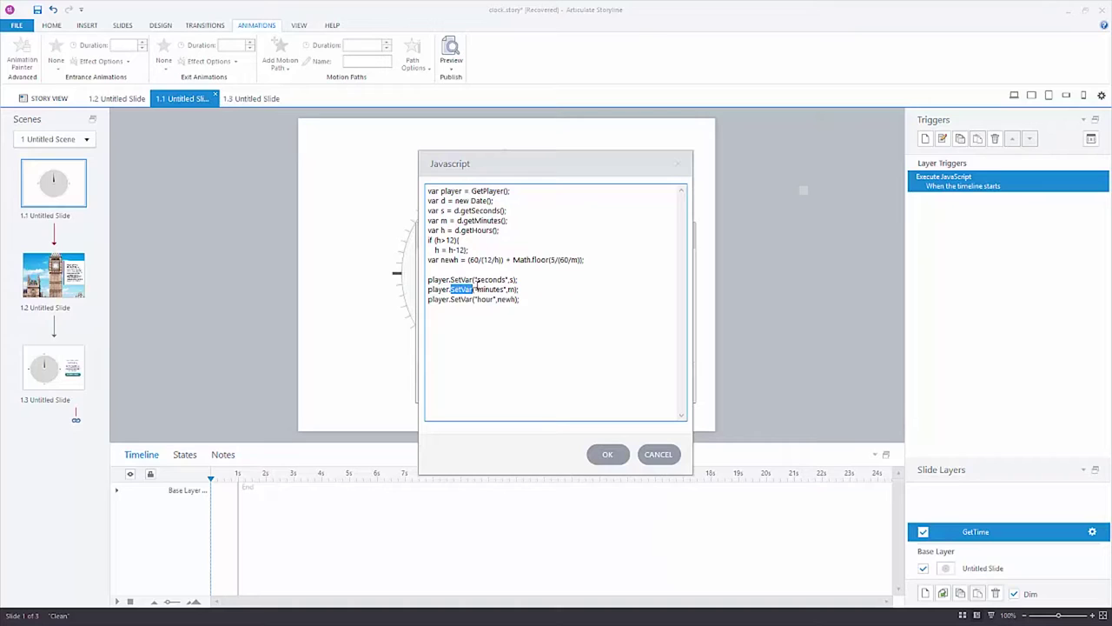
drag(476, 289, 506, 289)
click(445, 220)
double_click(445, 221)
double_click(477, 229)
click(463, 241)
double_click(439, 239)
click(438, 250)
double_click(438, 250)
double_click(450, 250)
click(469, 250)
text(})
key(Delete)
drag(469, 260, 504, 260)
click(471, 260)
drag(470, 259, 507, 260)
drag(514, 260, 583, 262)
drag(468, 260, 505, 256)
drag(513, 259, 582, 261)
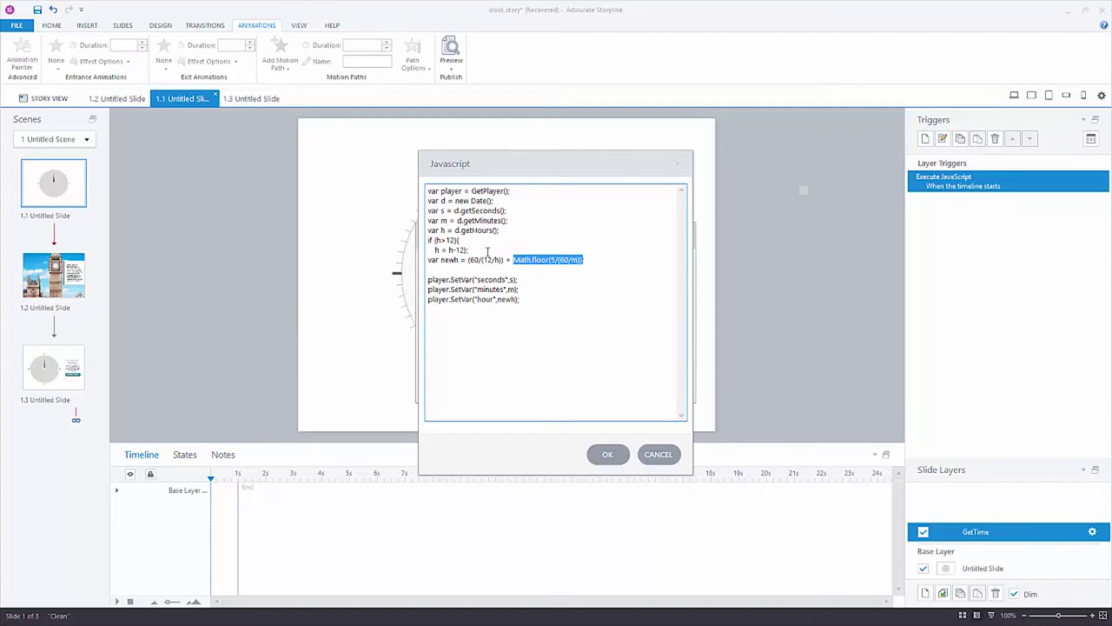
double_click(554, 259)
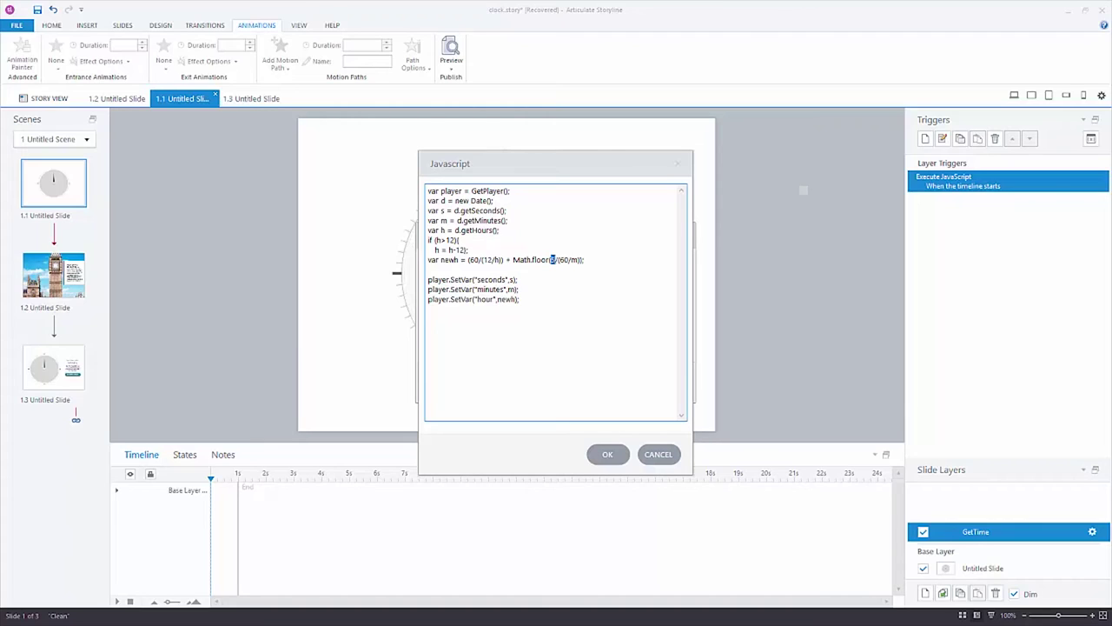
drag(571, 259, 581, 259)
drag(513, 259, 550, 259)
click(569, 261)
drag(550, 259, 586, 260)
click(657, 454)
Step: Close the trigger, compare Big Ben slide 1.2 with clock slide 1.1, then open slide 1.3
click(657, 382)
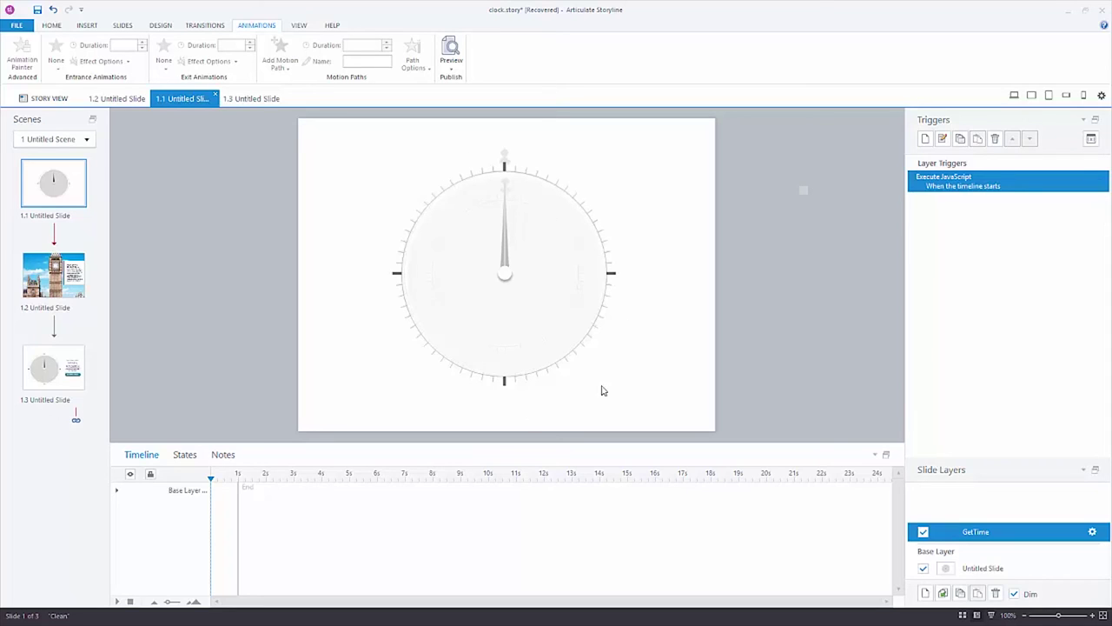
click(75, 275)
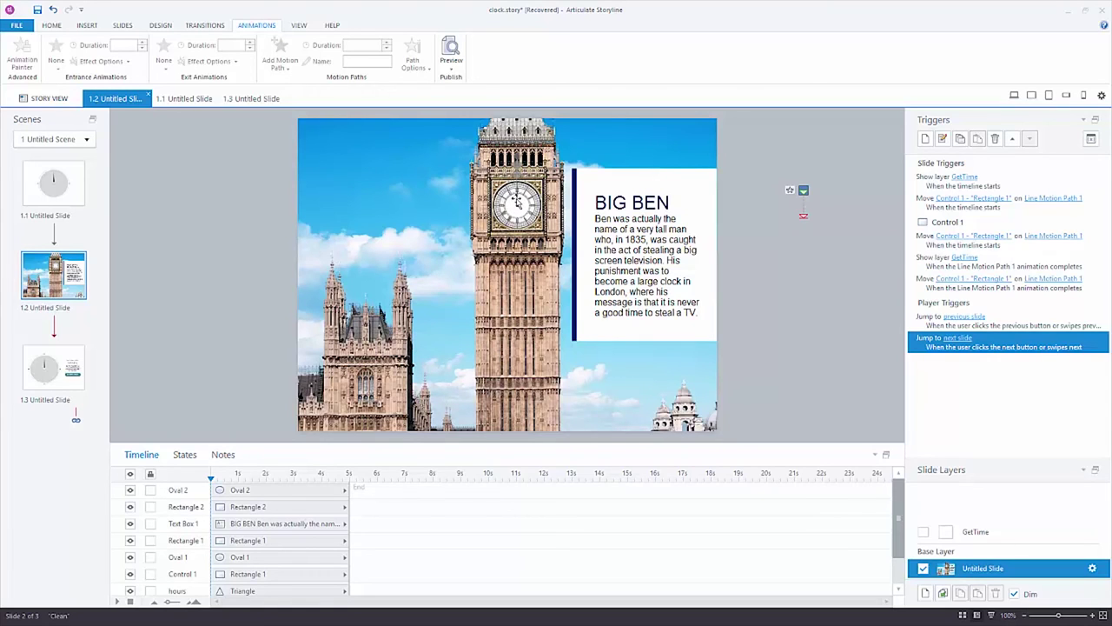
click(61, 172)
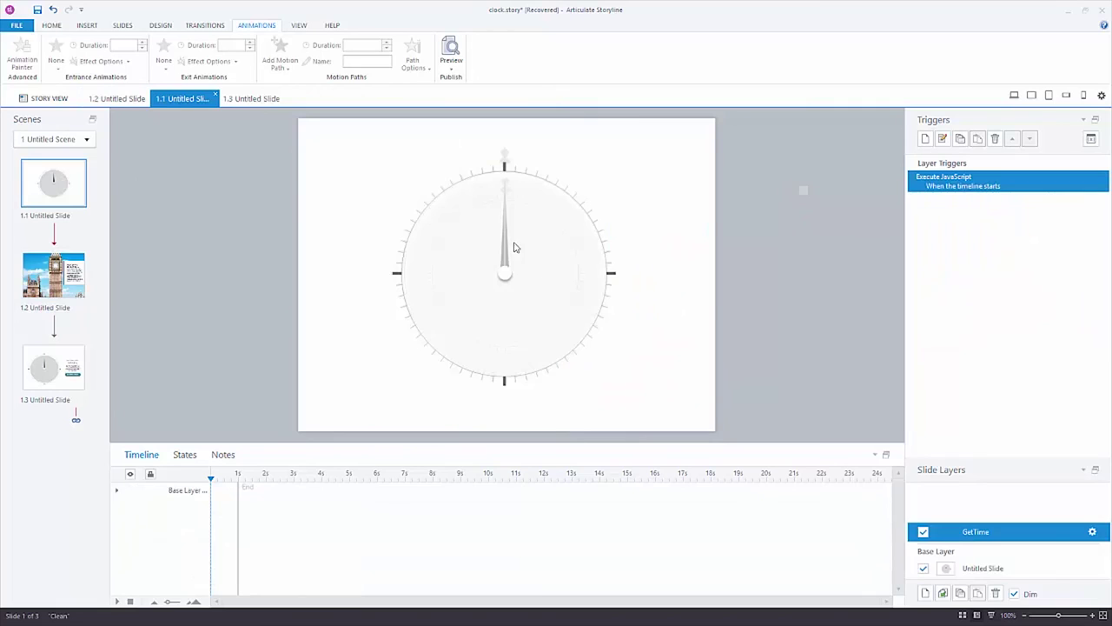
key(Down)
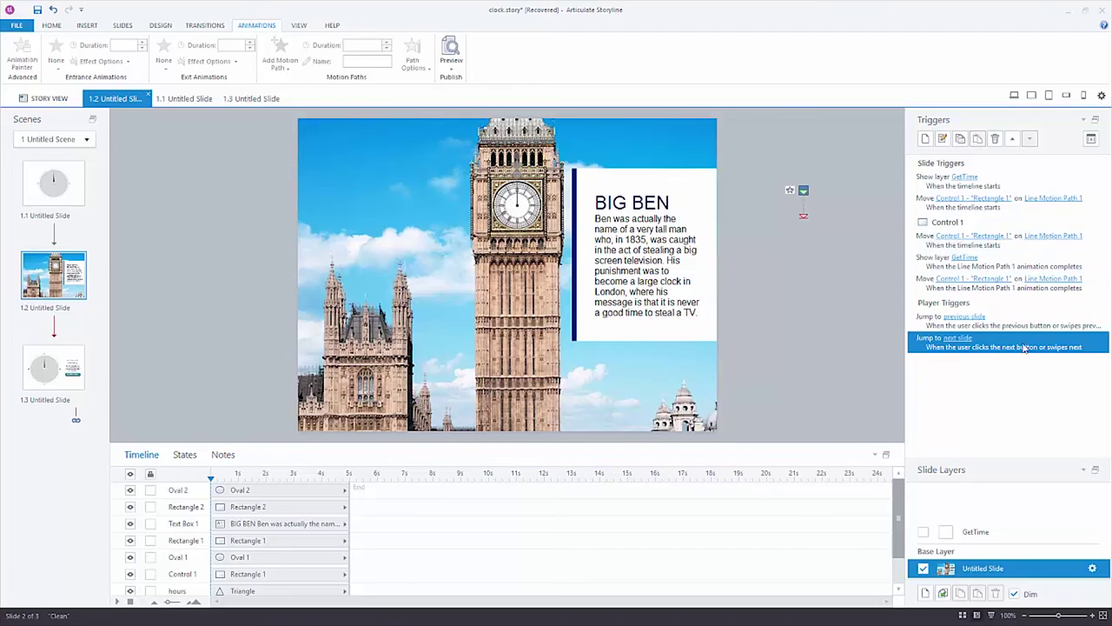
key(Down)
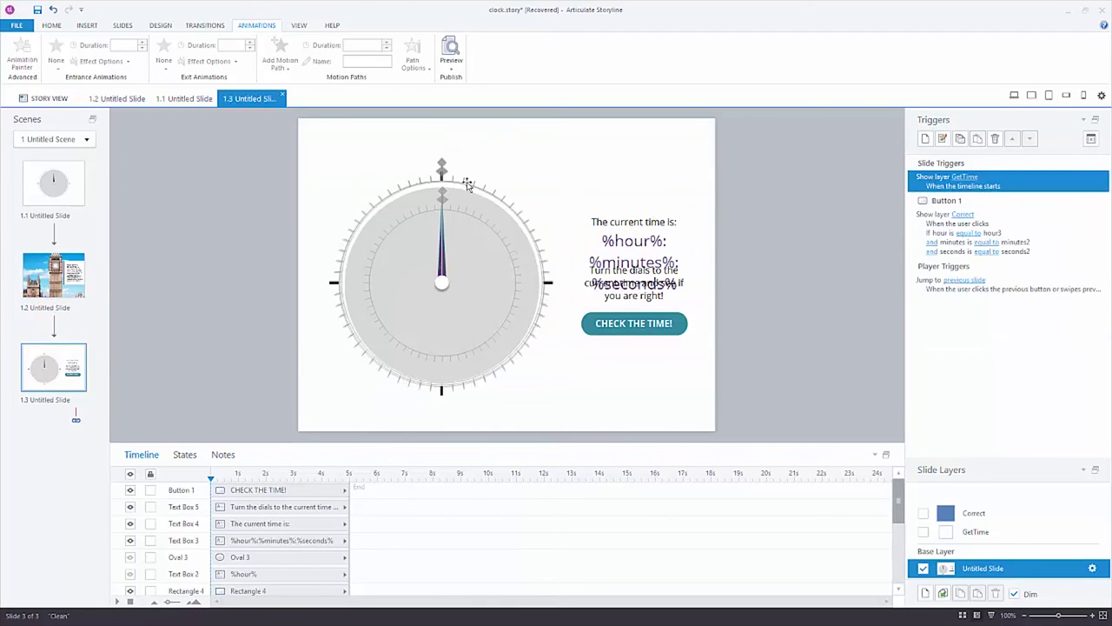